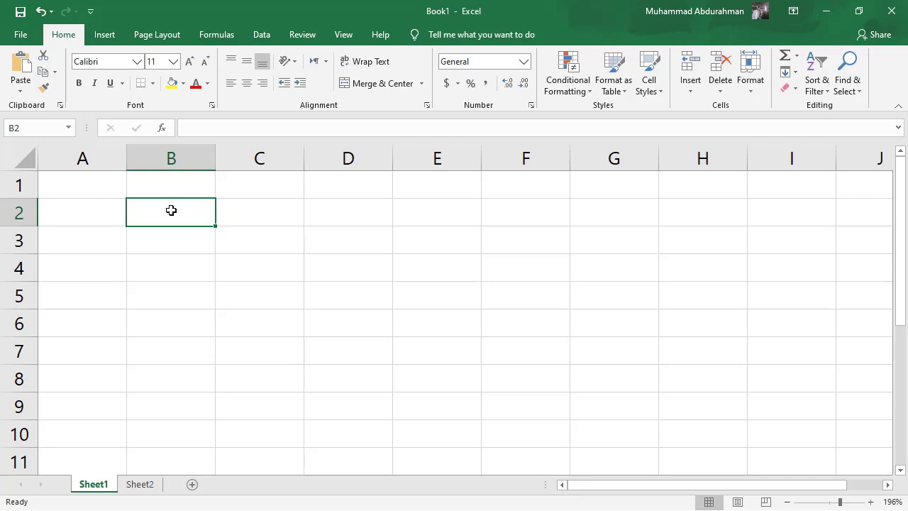
# Enter the word 'text' in cell B2 and move down toward B4.
pyautogui.write('tex')
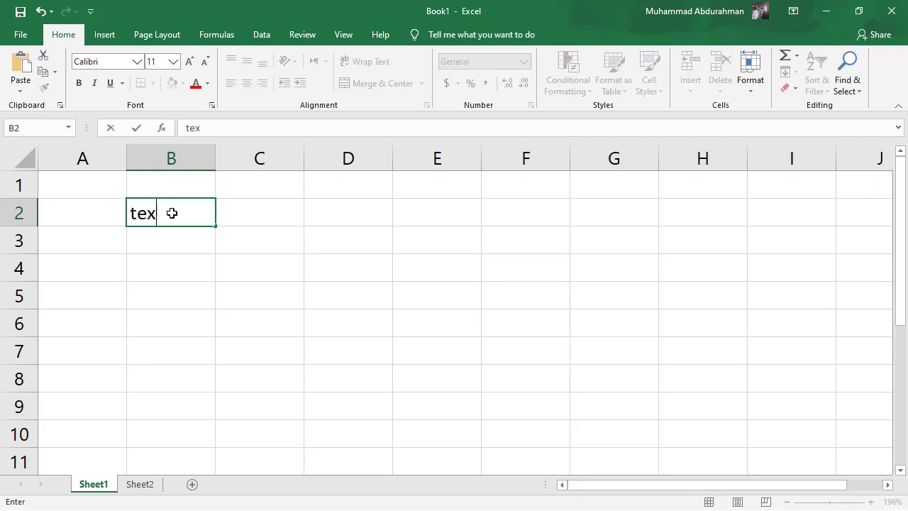
pyautogui.write('t')
pyautogui.hotkey('ctrl', 'Return')
pyautogui.press('Down')
pyautogui.press('Down')
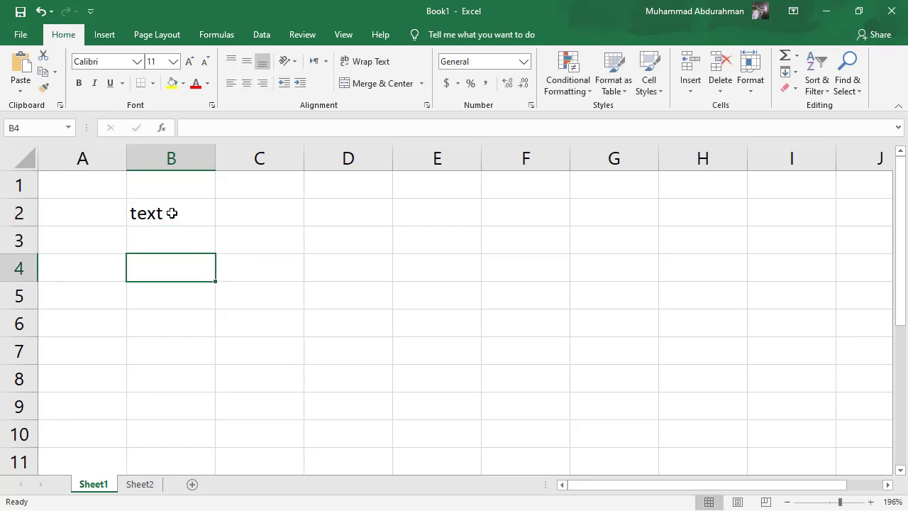
# Switch input to Arabic and enter 'نص' in cell B4.
pyautogui.press('alt')
pyautogui.press('alt')
pyautogui.write('ن')
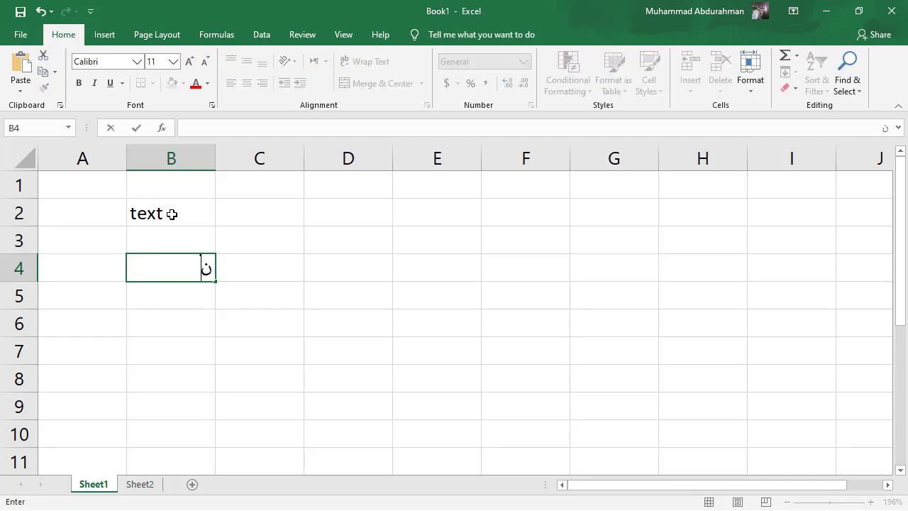
pyautogui.write('ص')
pyautogui.press('Return')
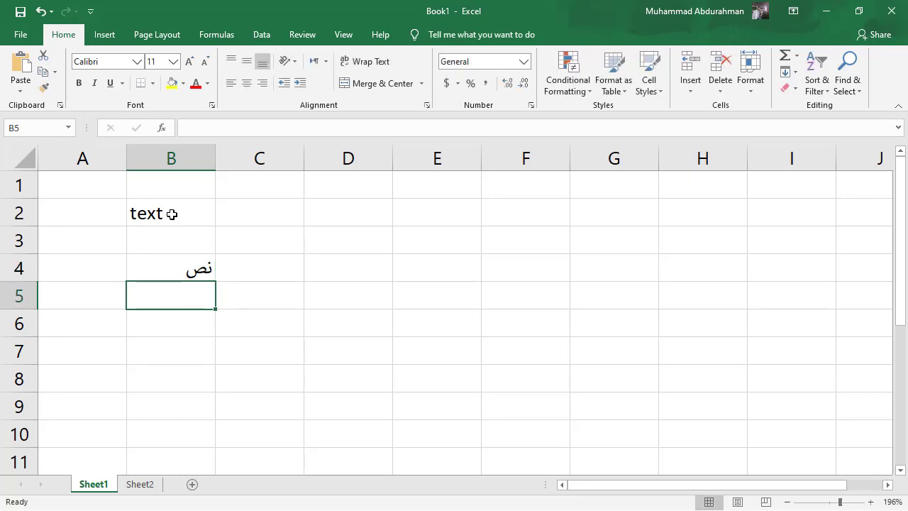
pyautogui.press('super')
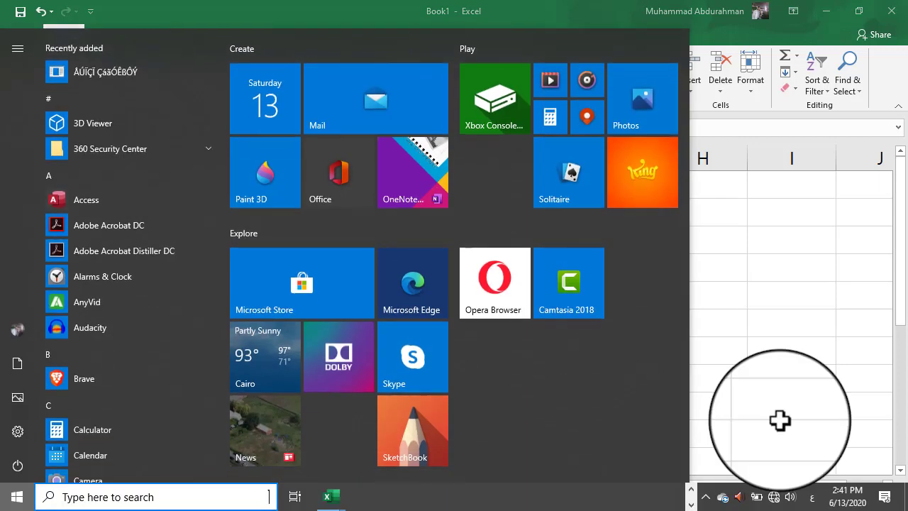
# Set the Windows input language to Arabic (Egypt), then return to cell D6.
pyautogui.click(808, 501)
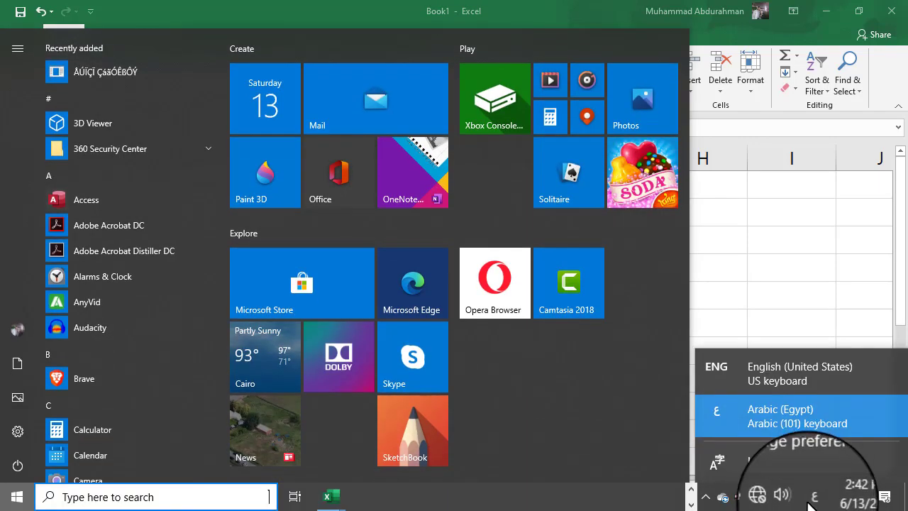
pyautogui.click(800, 376)
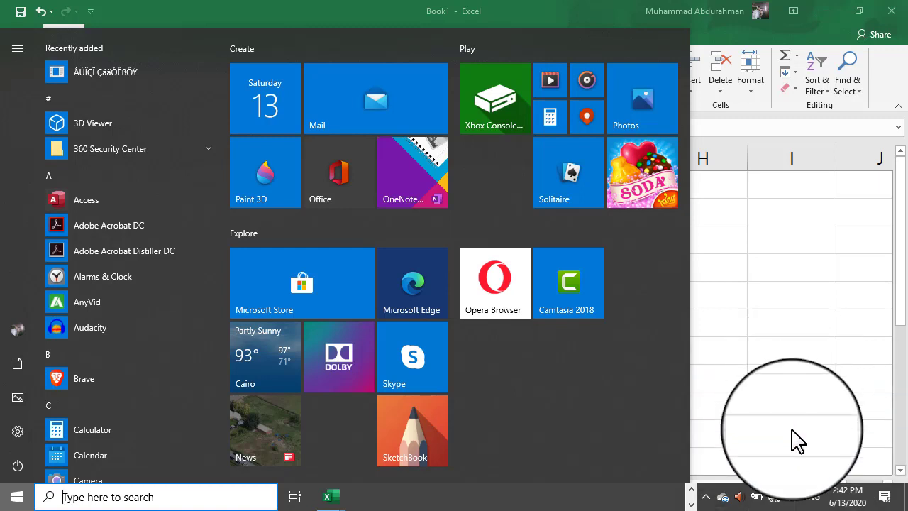
pyautogui.click(808, 496)
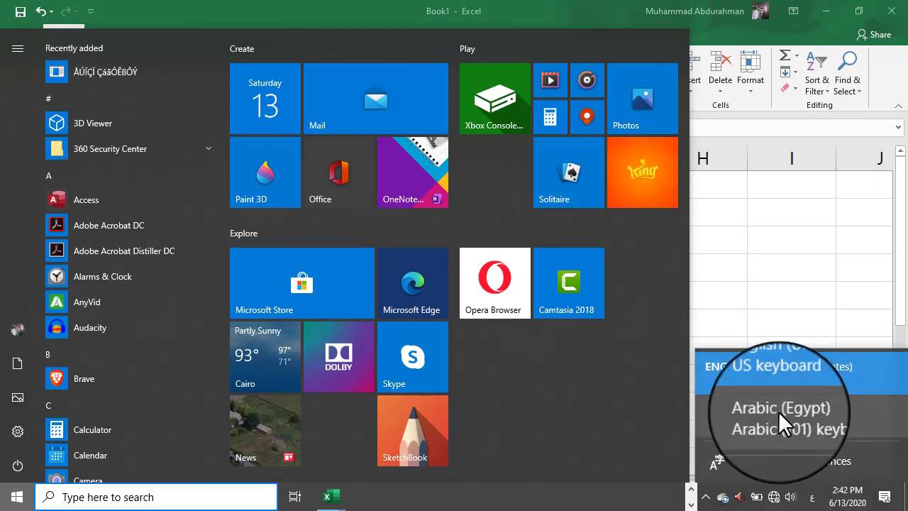
pyautogui.click(783, 411)
pyautogui.click(365, 317)
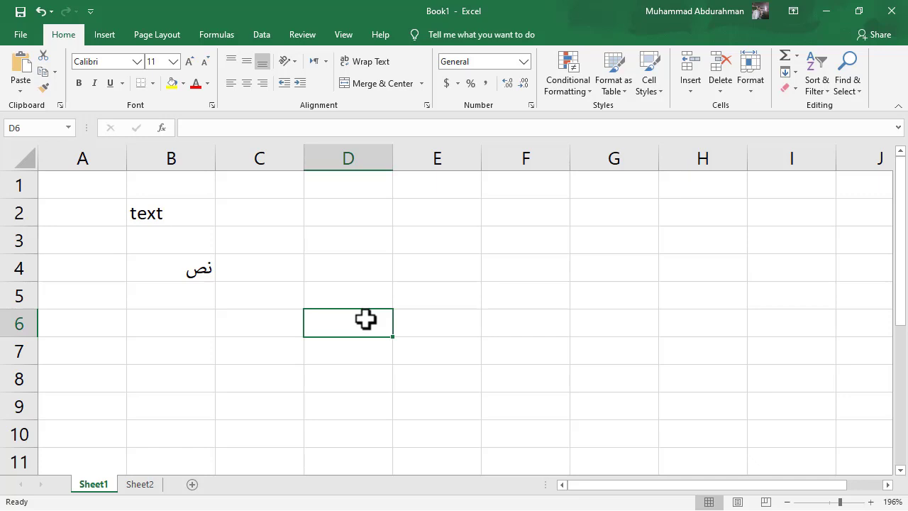
# Enter 'طابعة Laser ملونة' in cell D6 and reselect the cell.
pyautogui.write('طابع')
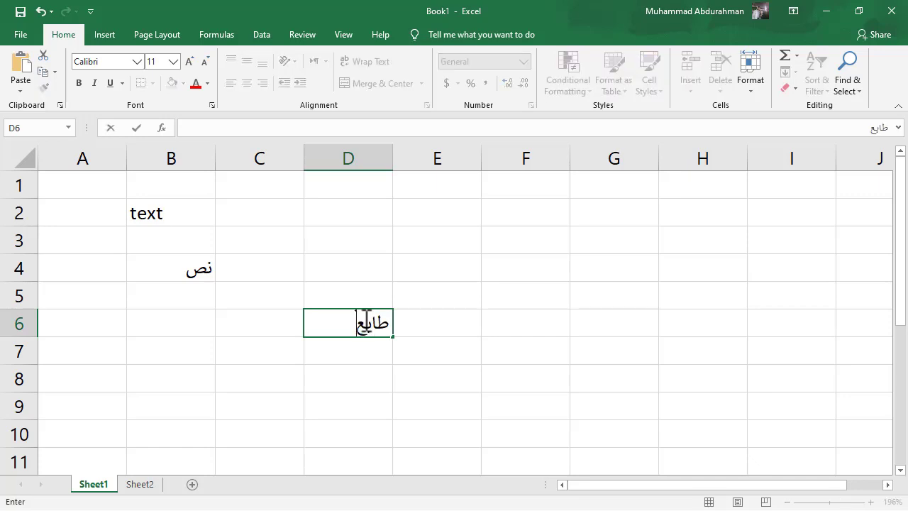
pyautogui.write('ة Laser')
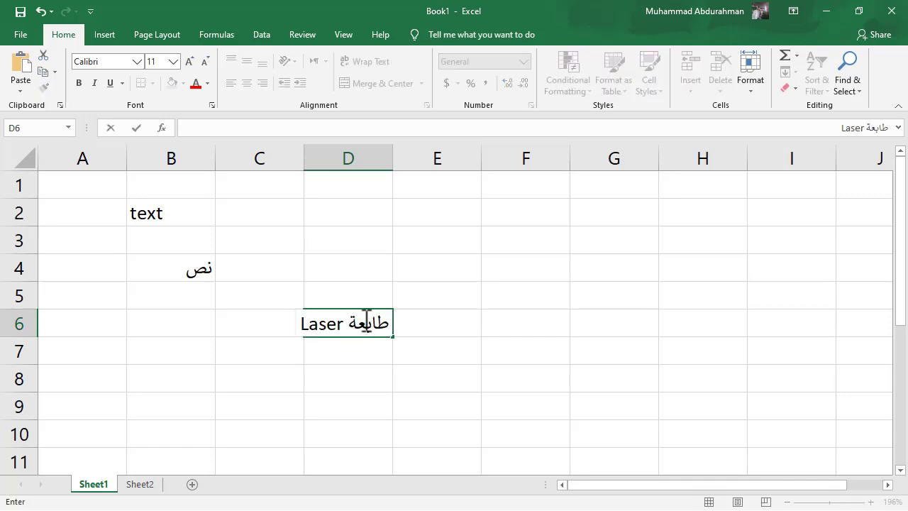
pyautogui.write(' ملونة')
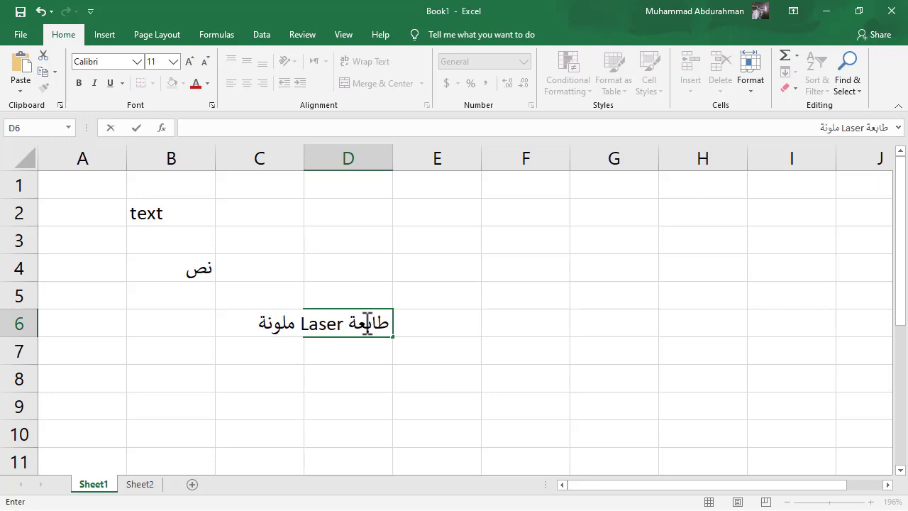
pyautogui.press('Return')
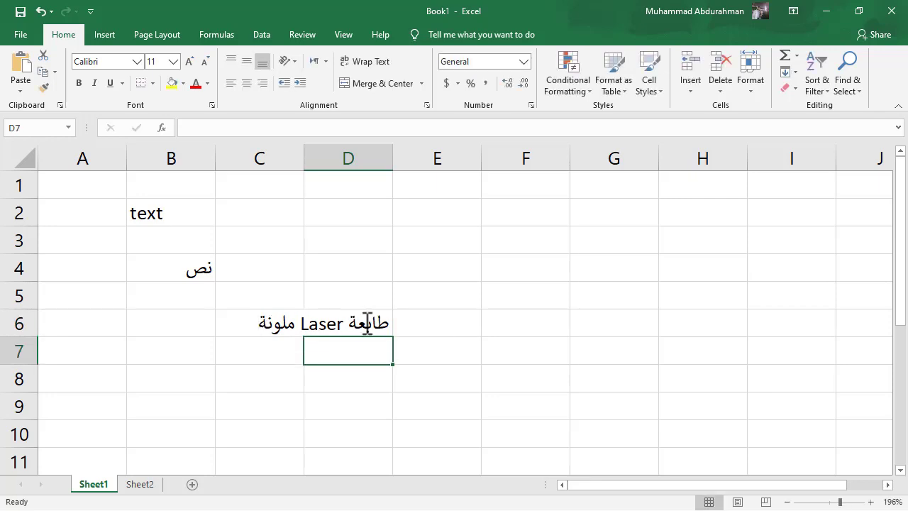
pyautogui.click(364, 323)
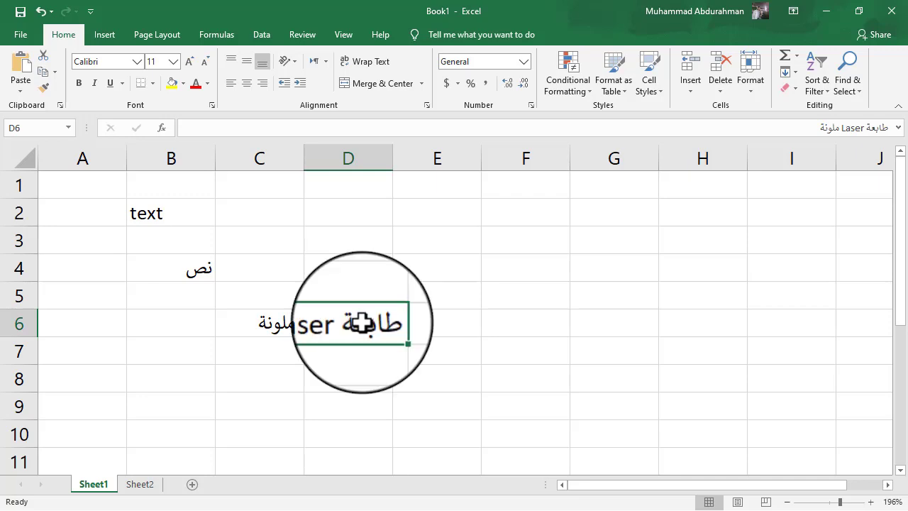
# Set cell D6's text direction to Right-to-Left and confirm the setting.
pyautogui.click(327, 68)
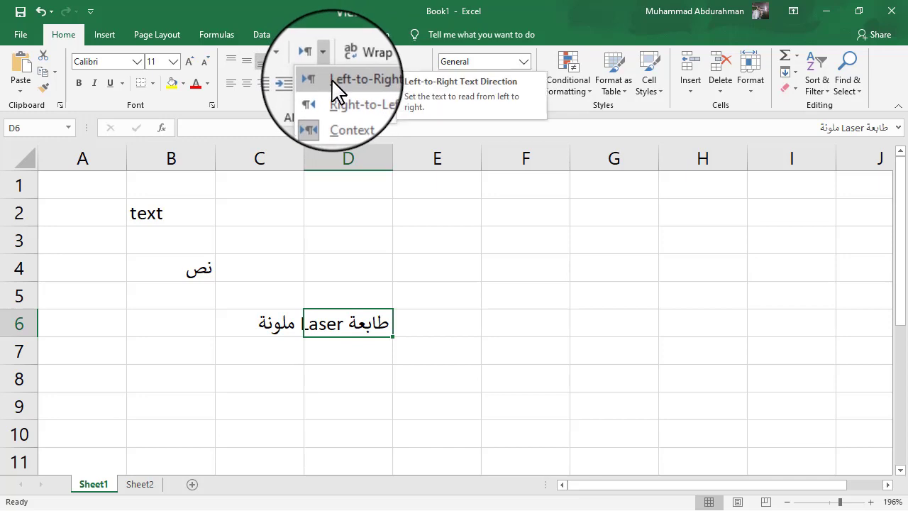
pyautogui.click(332, 80)
pyautogui.click(327, 68)
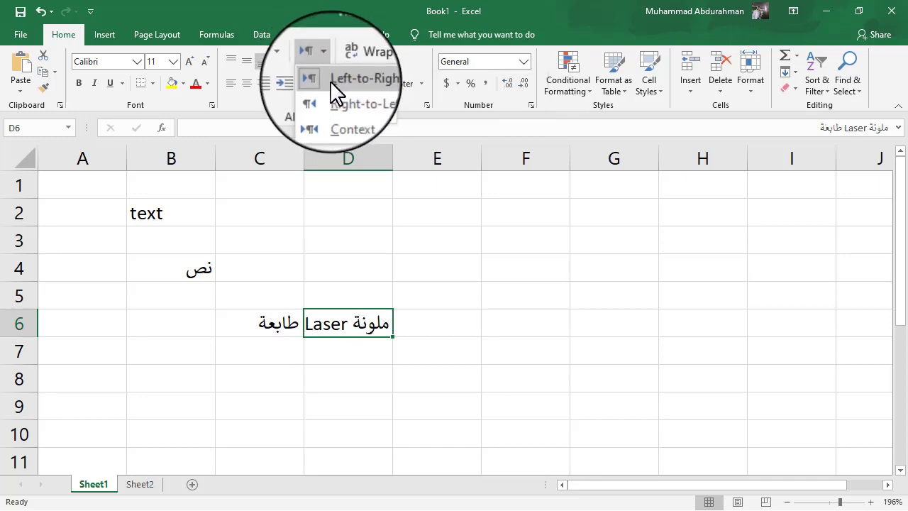
pyautogui.click(333, 87)
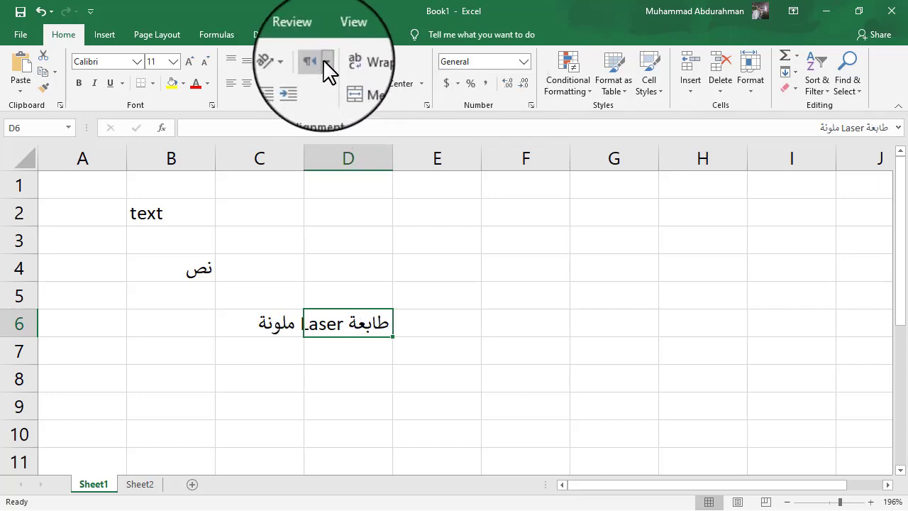
pyautogui.click(323, 59)
pyautogui.click(331, 117)
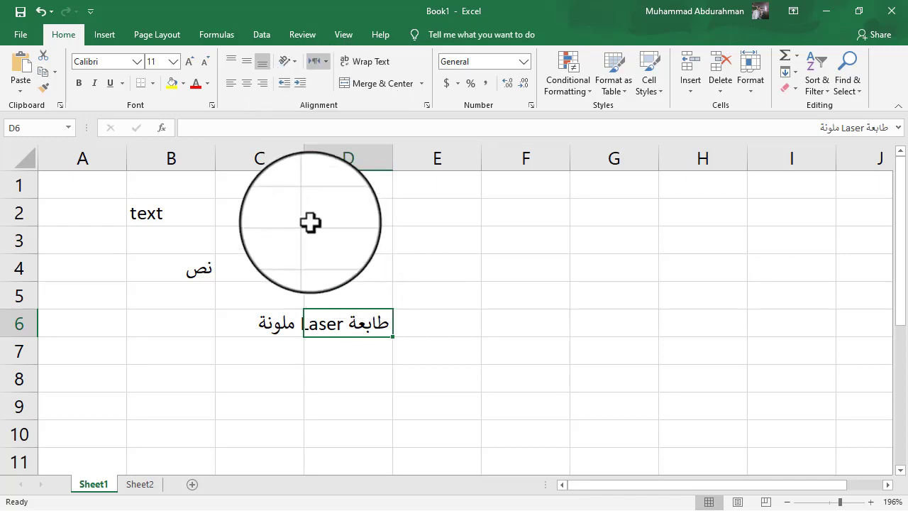
# Turn on Sheet Right-to-Left, toggling it off and on again to compare.
pyautogui.click(165, 35)
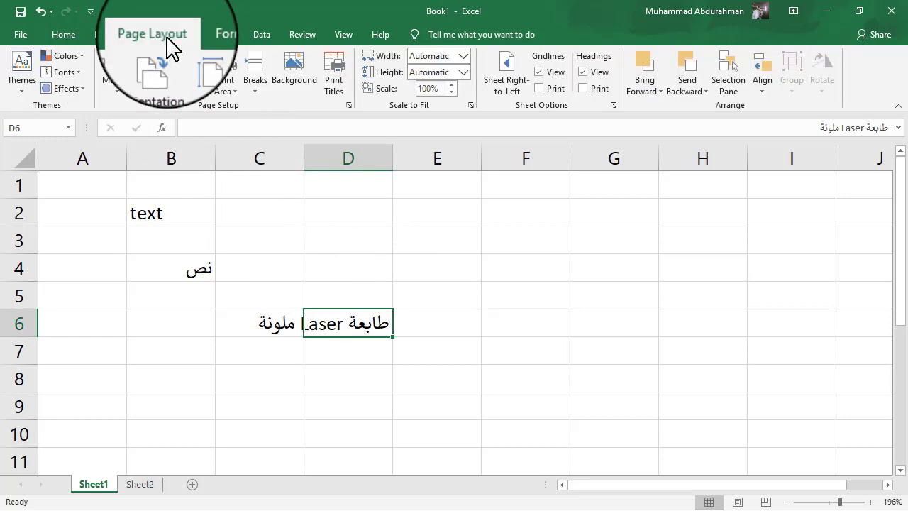
pyautogui.click(511, 78)
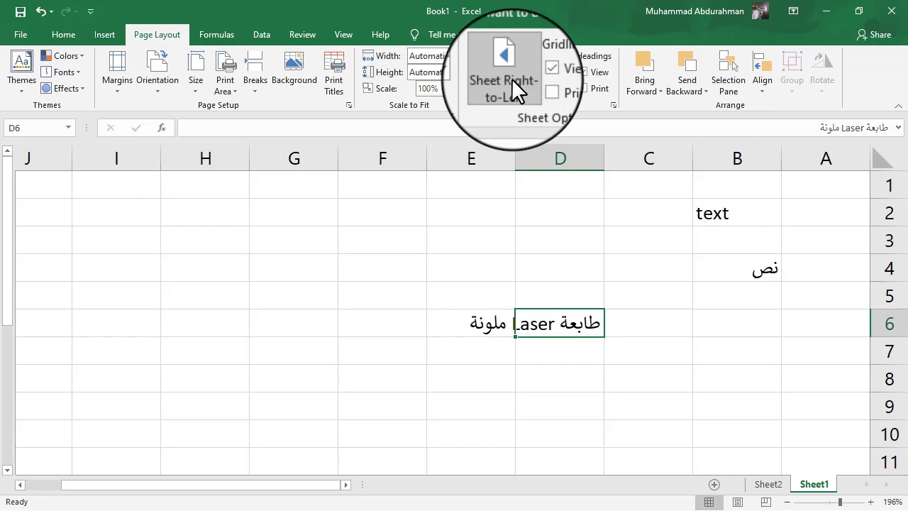
pyautogui.click(511, 78)
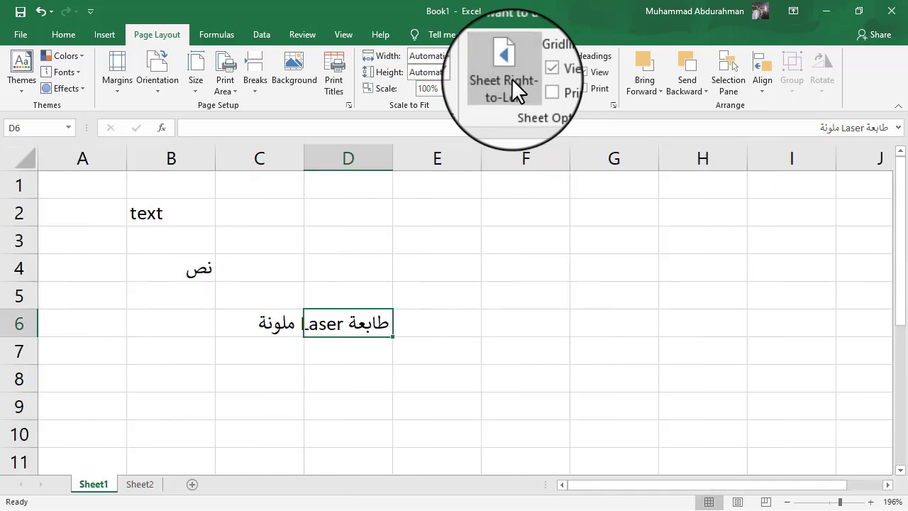
pyautogui.click(511, 78)
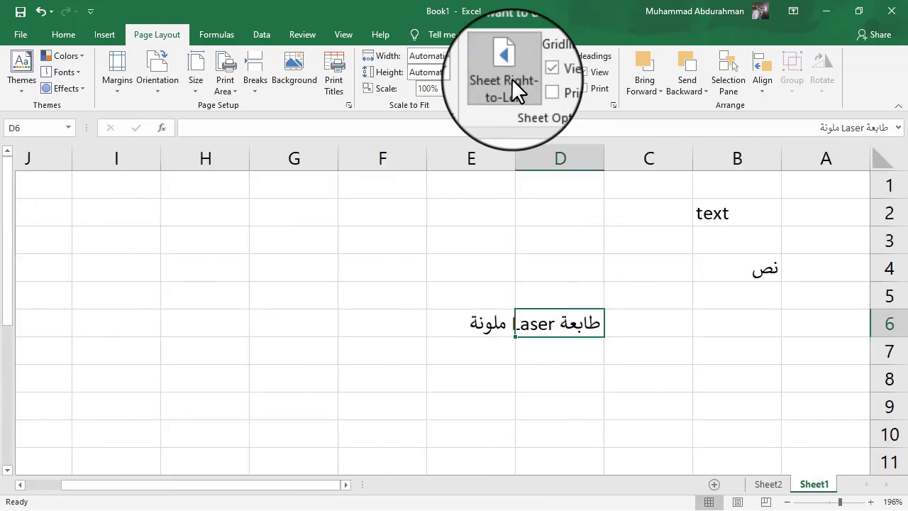
# In Excel Options > Language, set Arabic as the preferred Office display language.
pyautogui.click(21, 37)
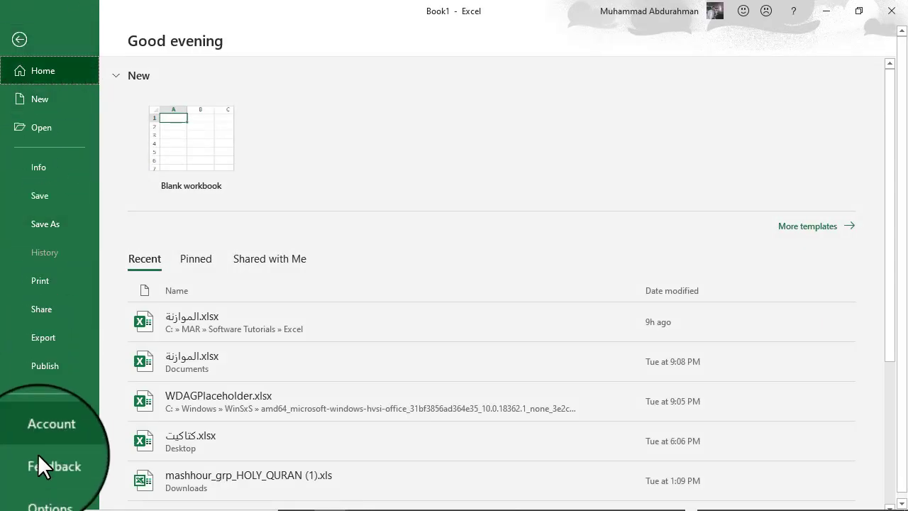
pyautogui.click(71, 496)
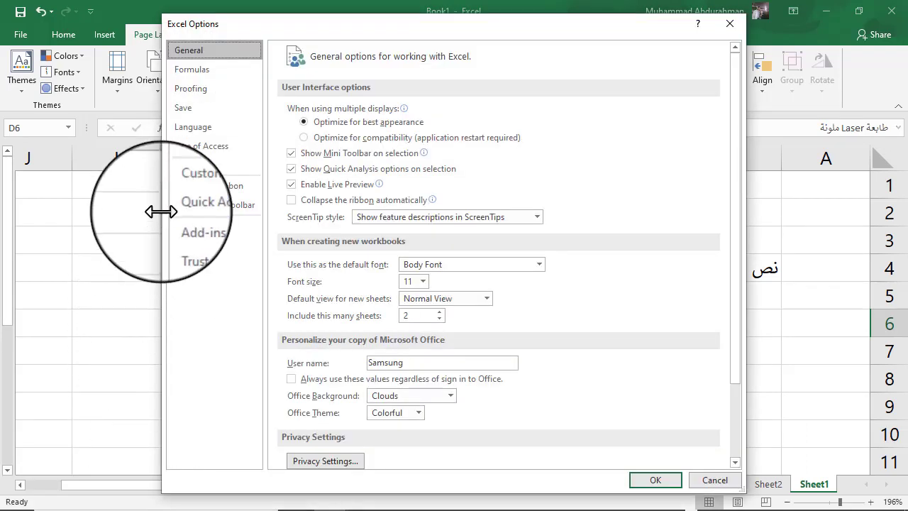
pyautogui.click(188, 129)
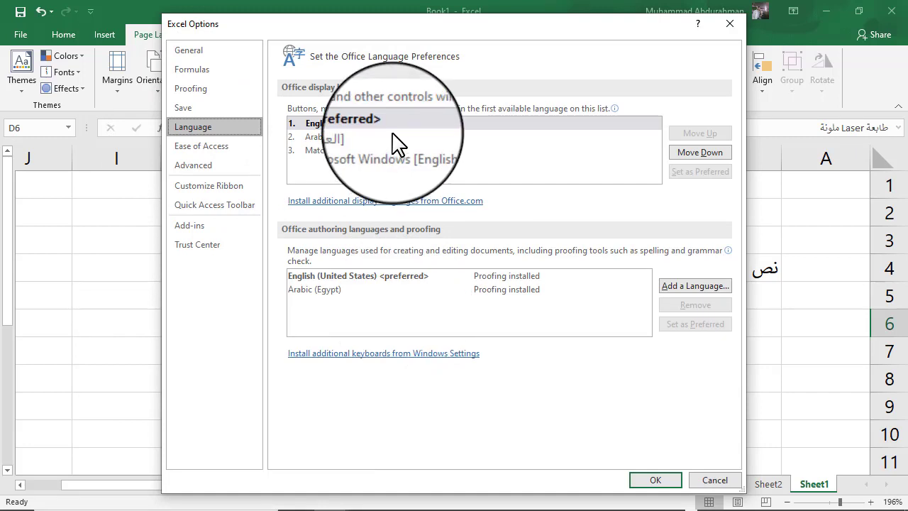
pyautogui.click(343, 135)
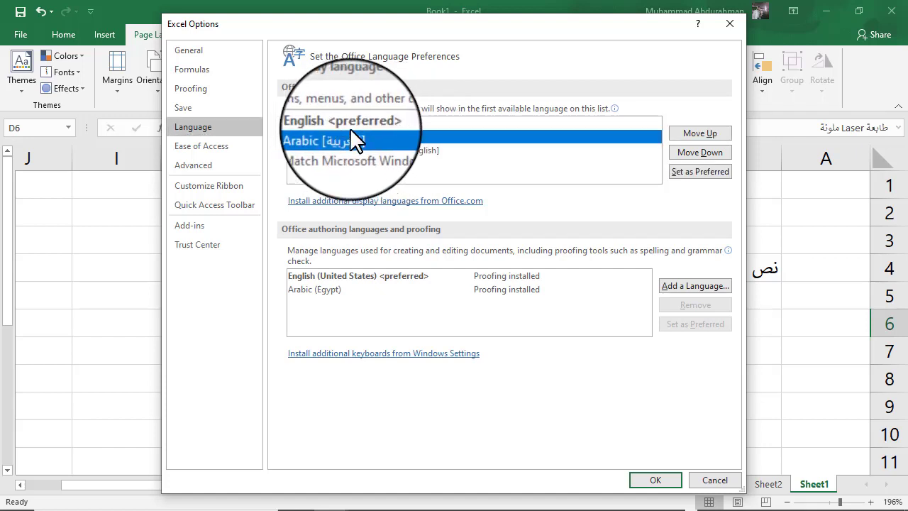
pyautogui.click(699, 171)
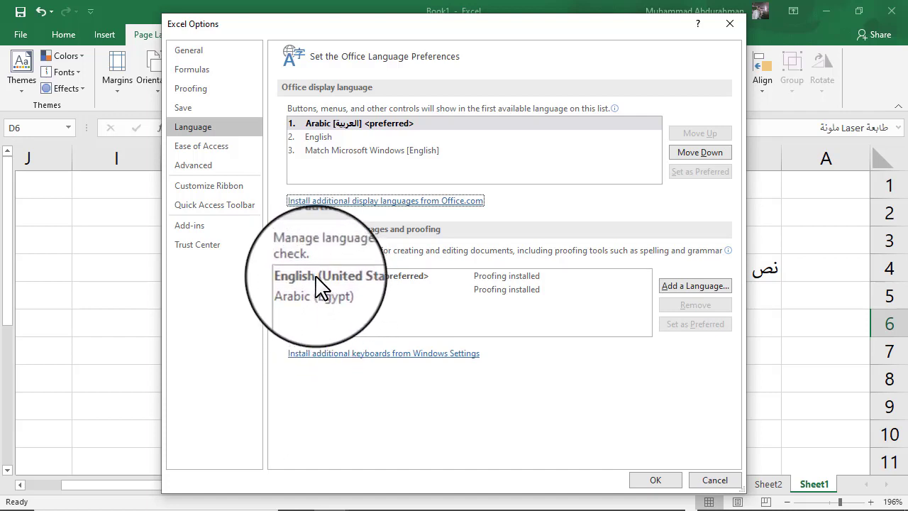
# Add Alsatian (France) as an authoring language and apply the Excel Options.
pyautogui.click(684, 284)
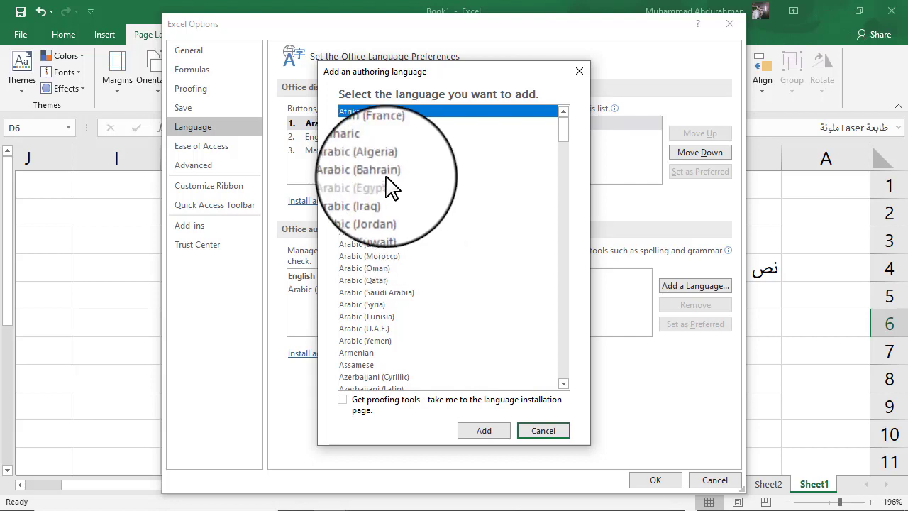
pyautogui.click(377, 135)
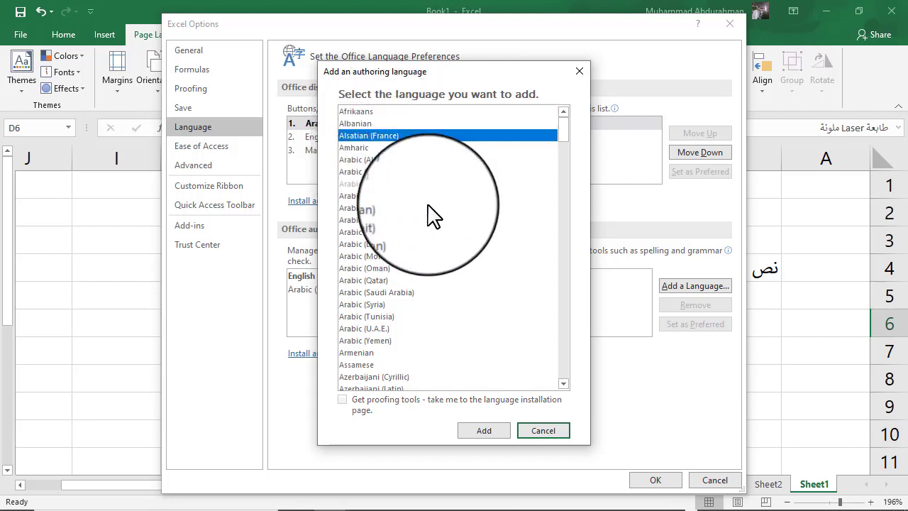
pyautogui.click(486, 428)
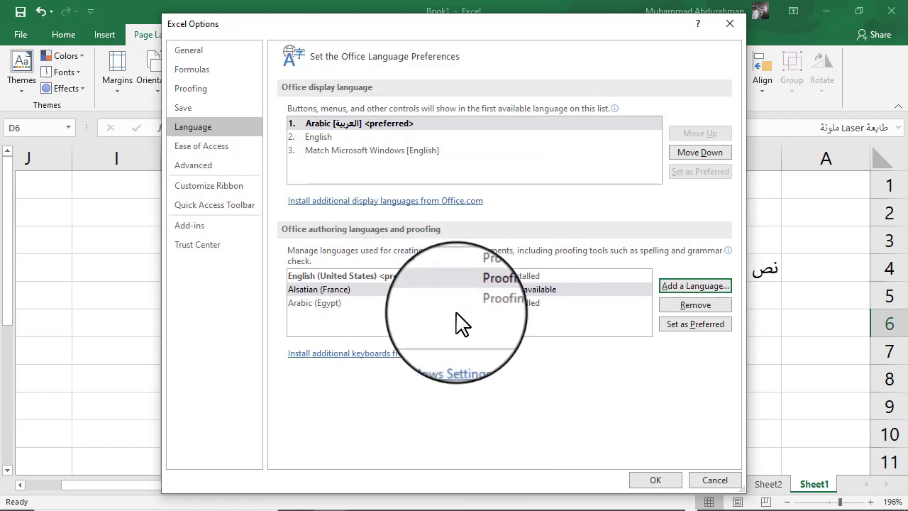
pyautogui.click(655, 480)
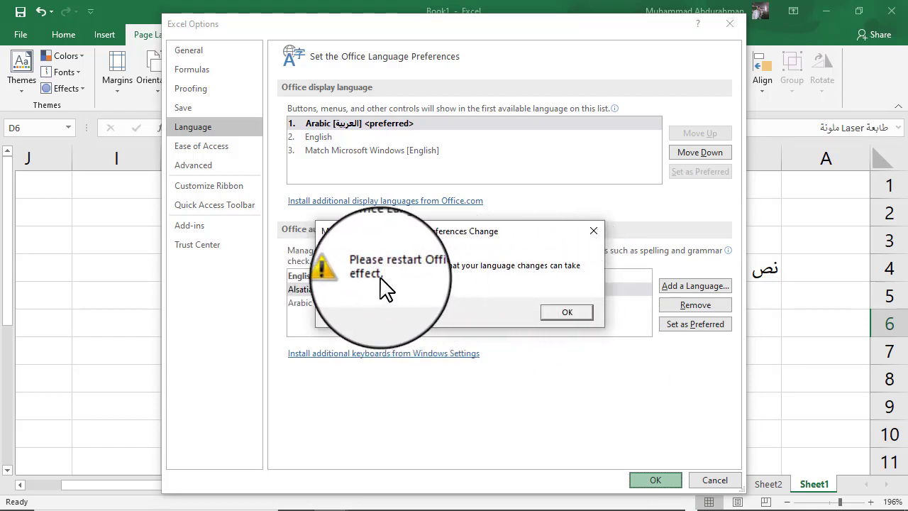
# Dismiss the restart notice, then close Excel and save the workbook as Book1.
pyautogui.click(569, 316)
pyautogui.click(892, 11)
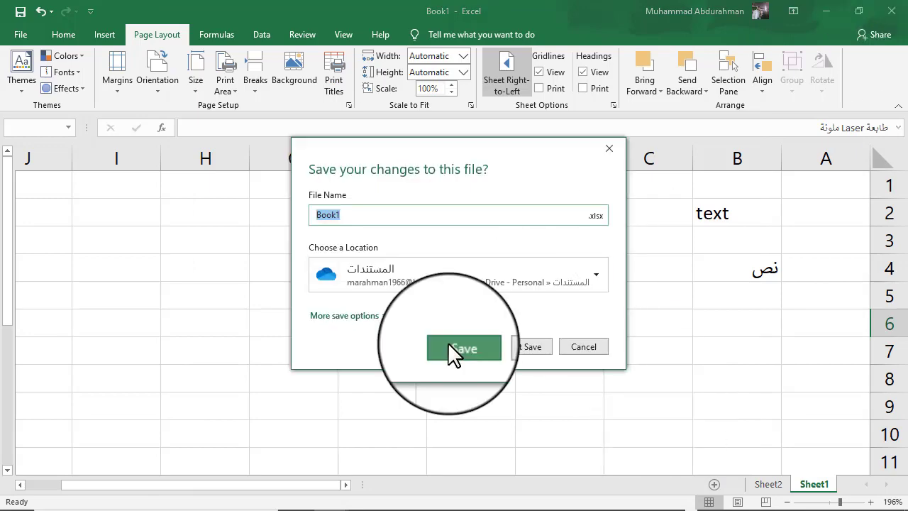
pyautogui.click(447, 342)
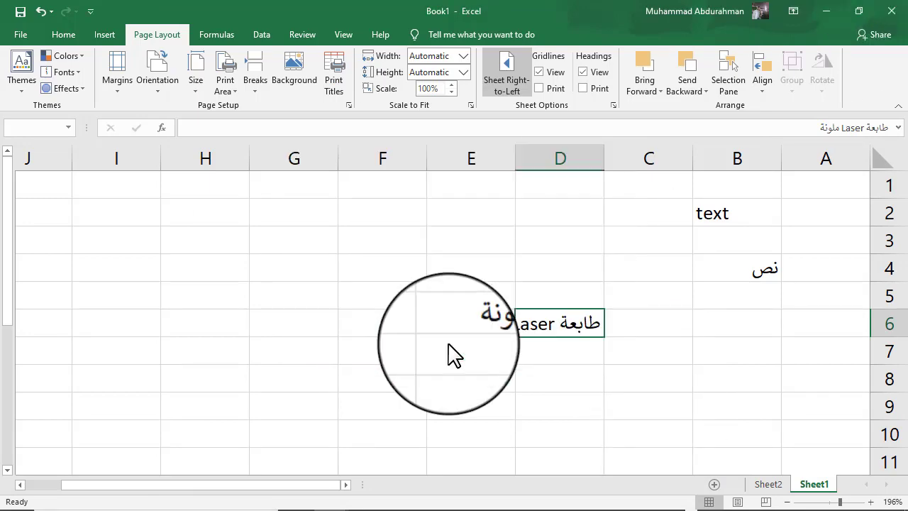